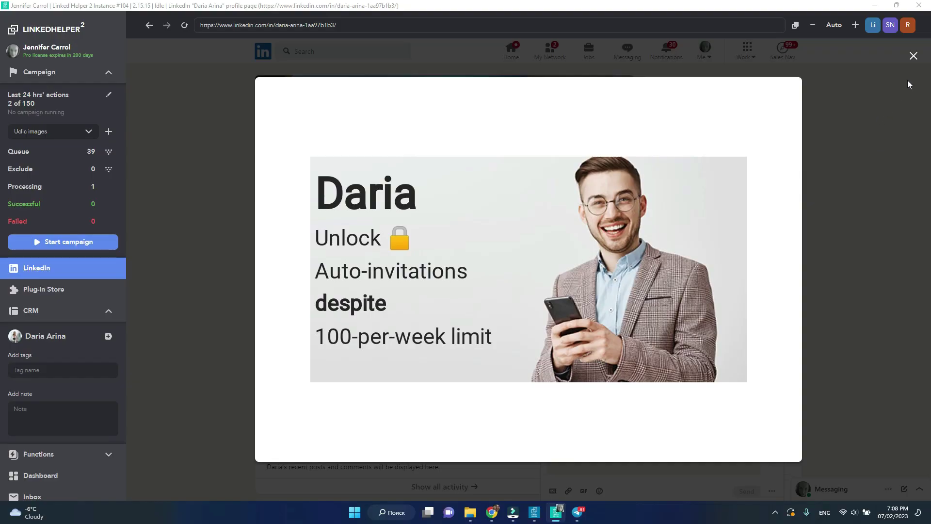
# Close the enlarged personalized image preview.
pyautogui.click(908, 83)
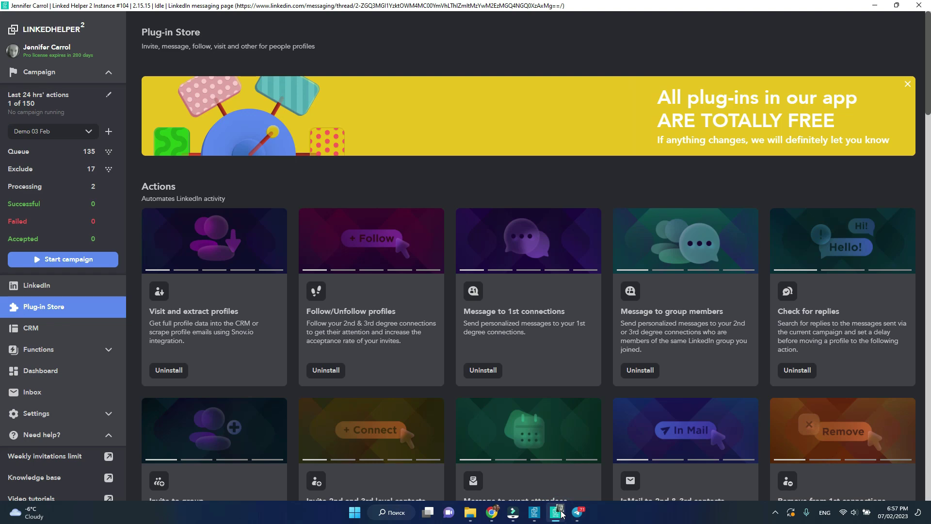
# Create a new Messaging sequence campaign named 'Uclic images'.
pyautogui.click(88, 137)
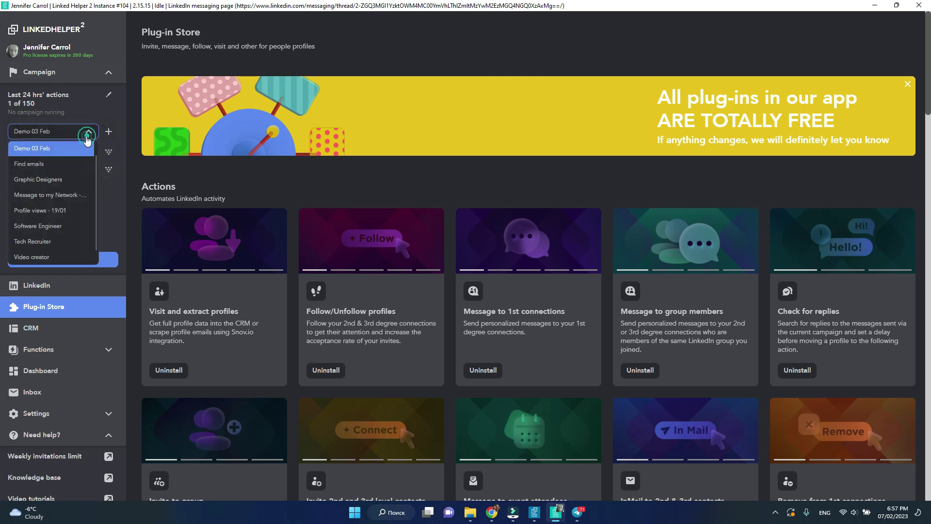
pyautogui.click(109, 131)
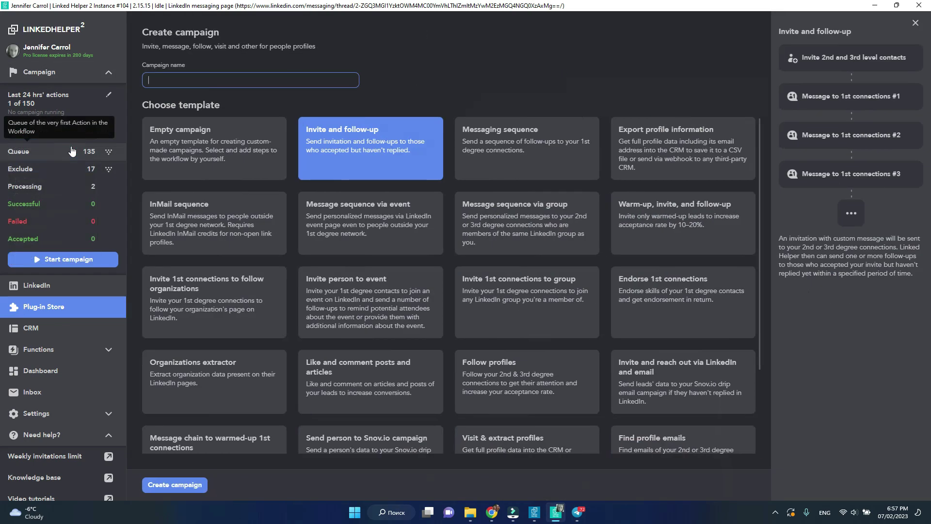
pyautogui.write('Udic images')
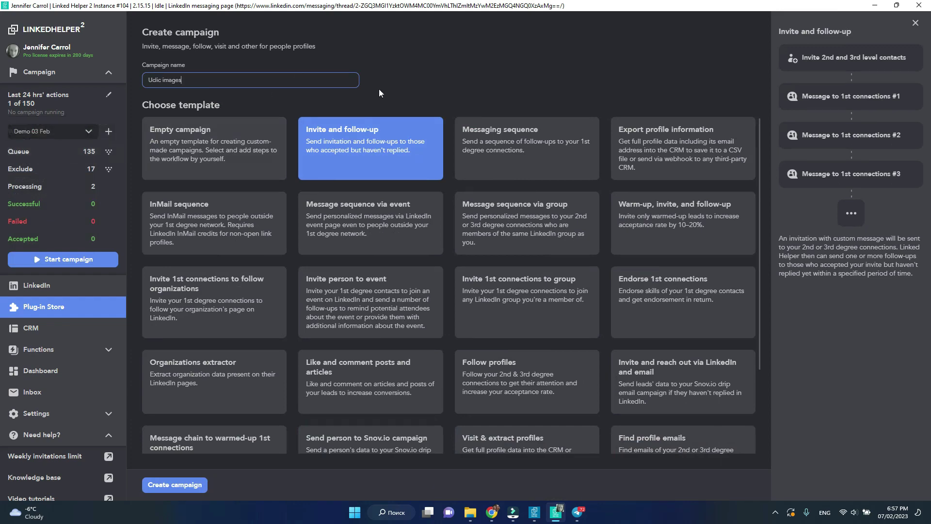
pyautogui.click(518, 132)
pyautogui.click(185, 485)
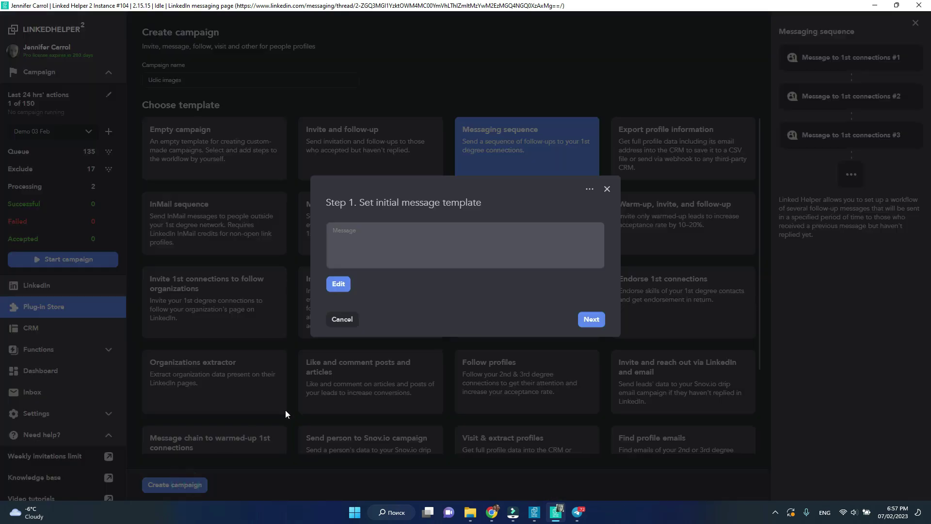
# Finish setup without follow-up messages and start adding profiles to the queue.
pyautogui.click(585, 321)
pyautogui.click(587, 346)
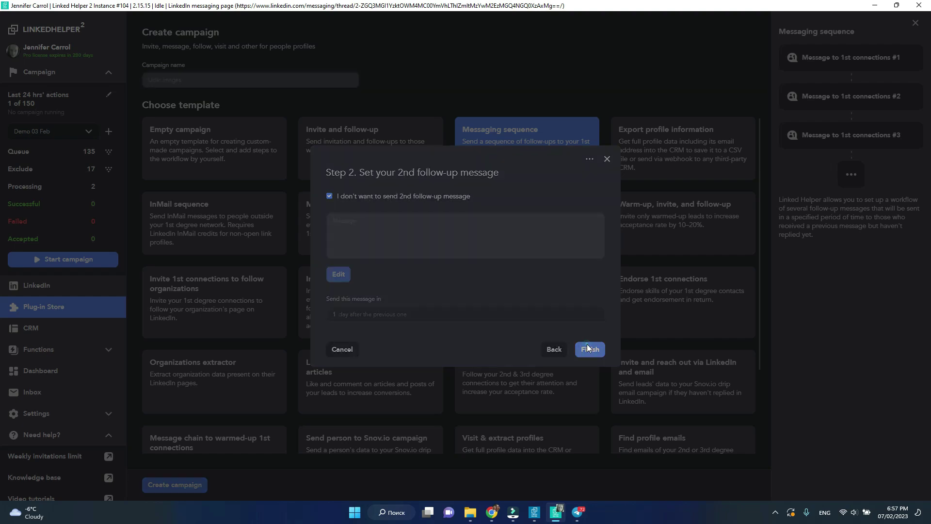
pyautogui.click(606, 207)
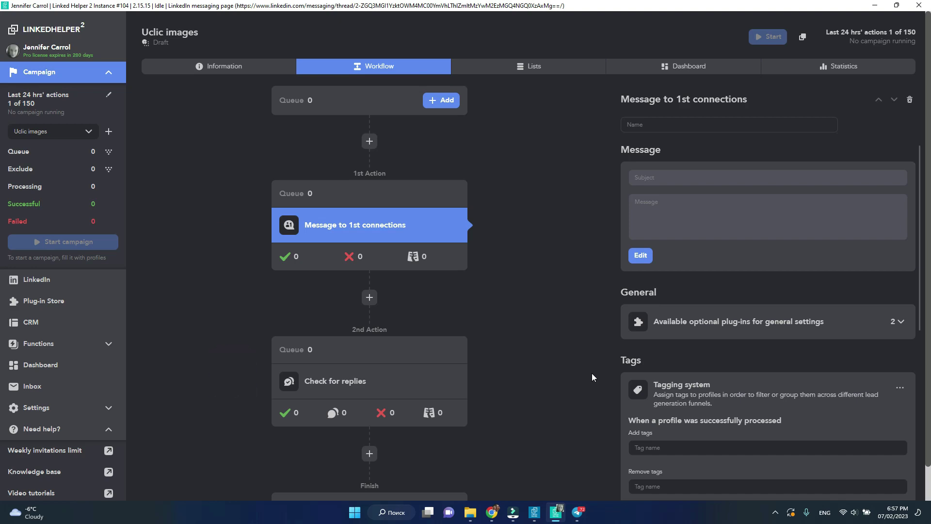
pyautogui.click(449, 105)
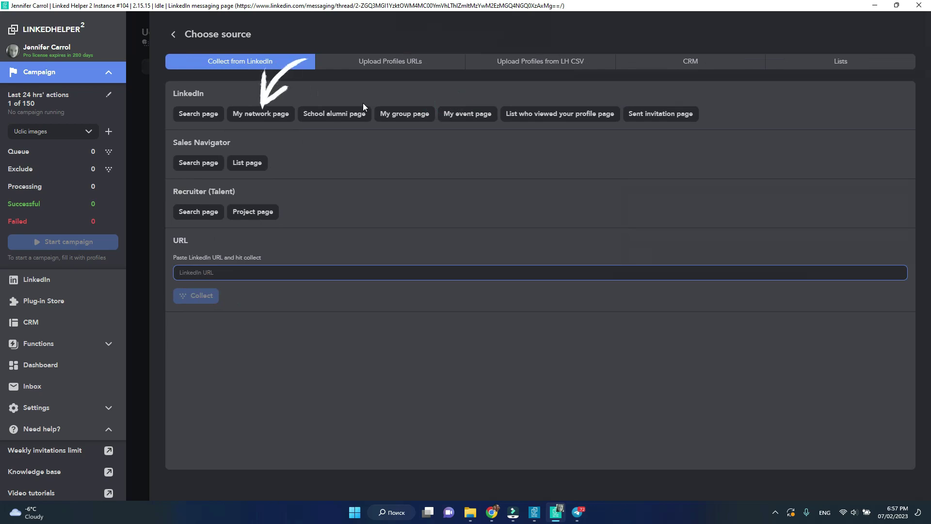
# Queue 40 connections from the My network page, then return to the campaign workflow.
pyautogui.click(266, 120)
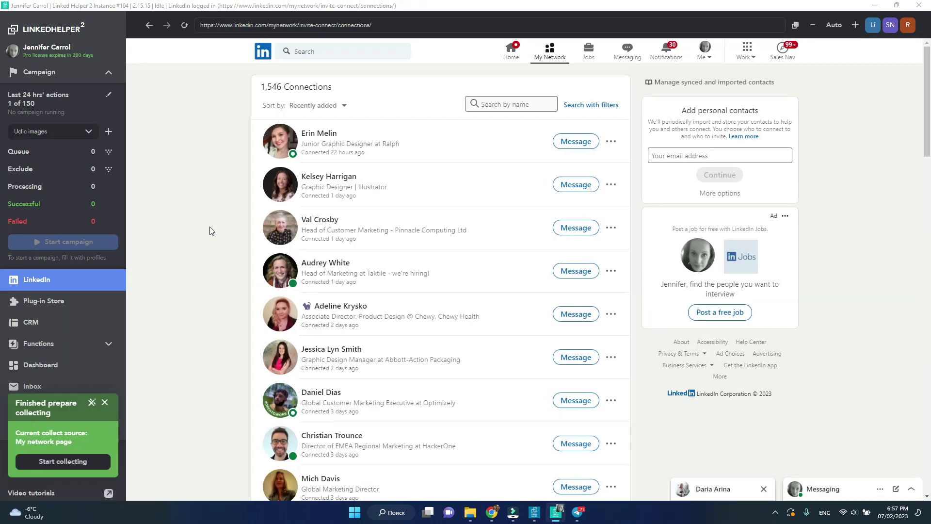
pyautogui.click(63, 462)
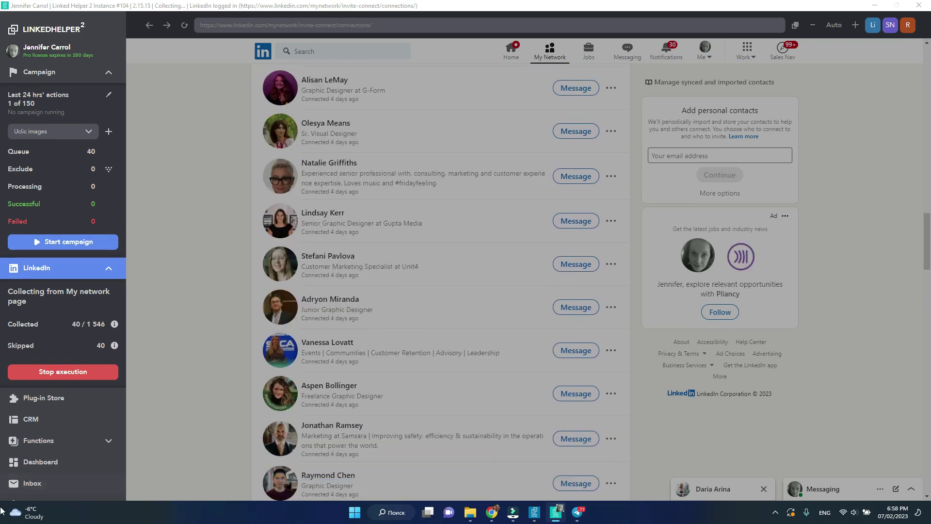
pyautogui.click(72, 376)
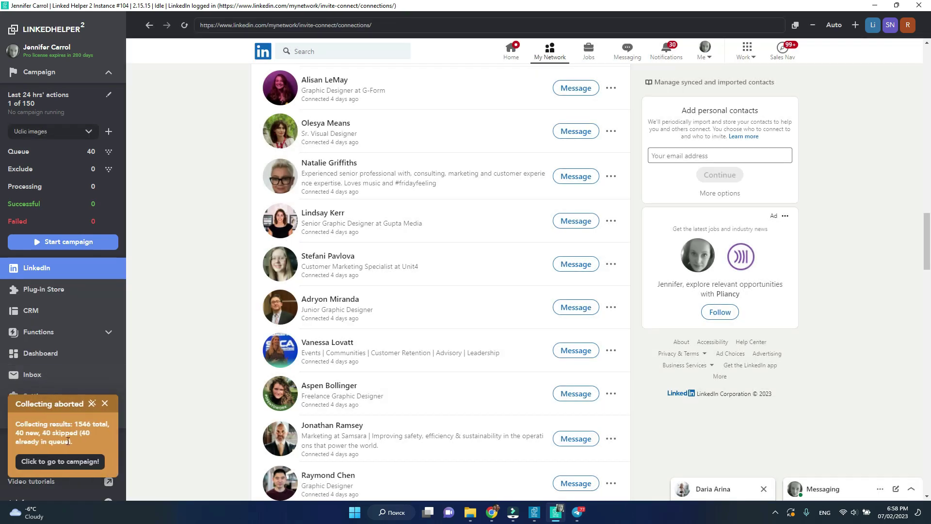
pyautogui.click(69, 461)
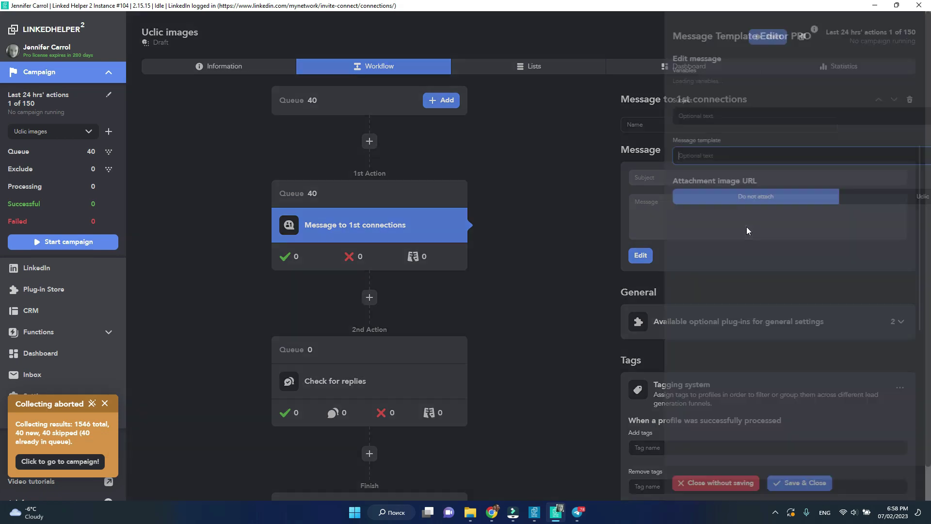
# Set Uclic as the message's attachment image source and list the optional plug-ins.
pyautogui.click(747, 230)
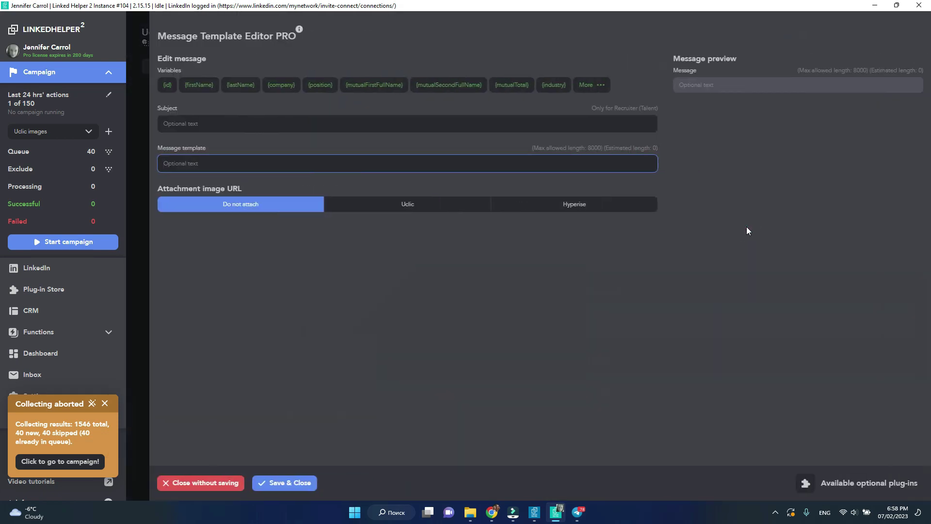
pyautogui.click(458, 202)
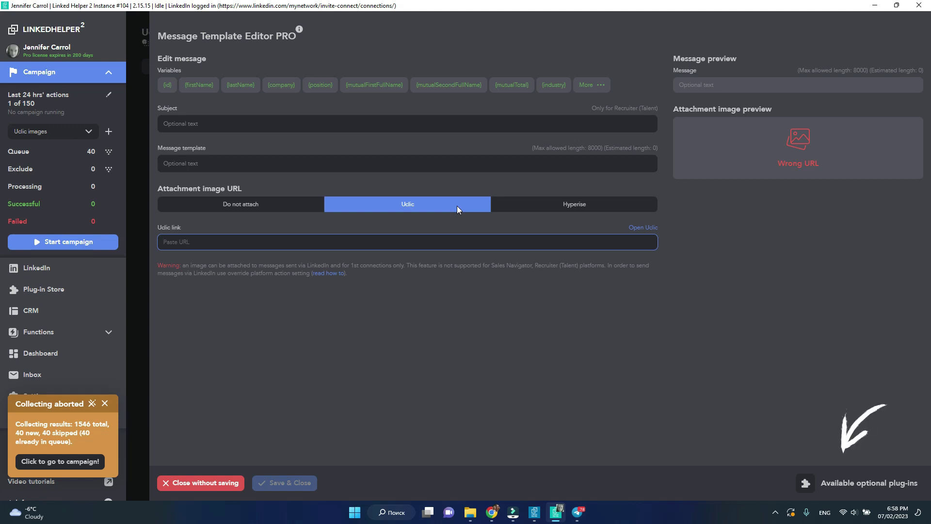
pyautogui.click(900, 483)
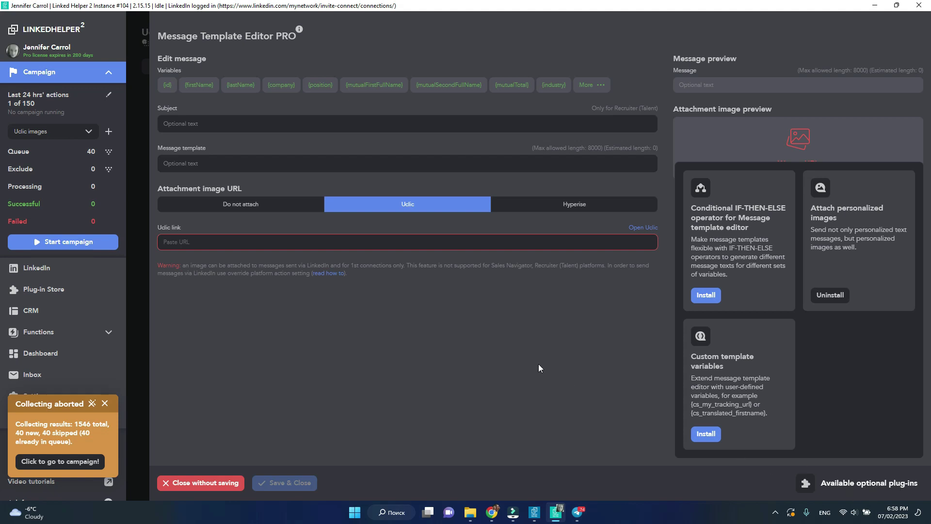
pyautogui.click(493, 514)
# Search Google for uclic, open uclic.co and go to its image Generator.
pyautogui.write('uclic')
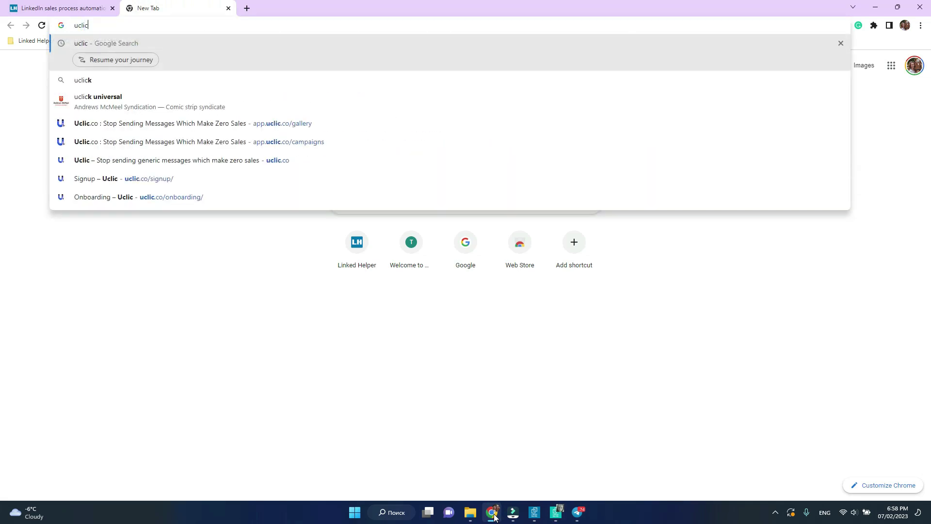
pyautogui.press('Return')
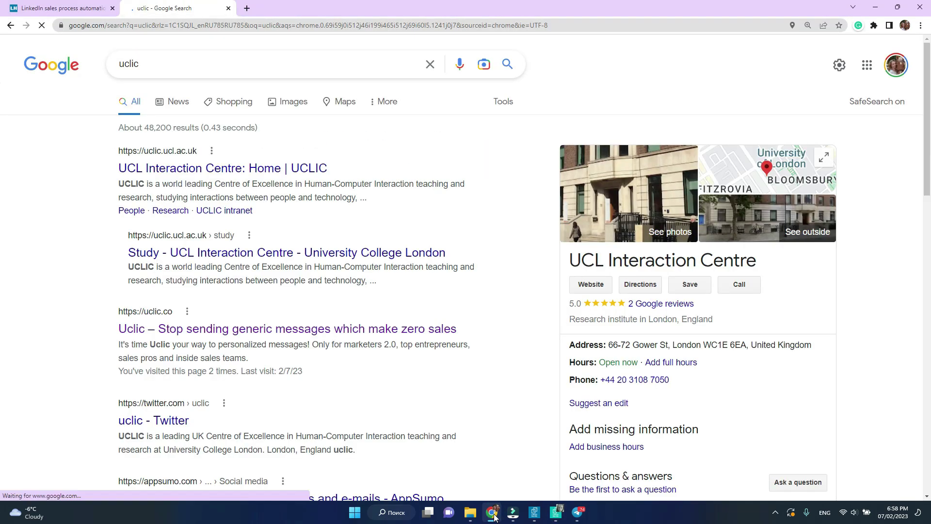
pyautogui.click(354, 329)
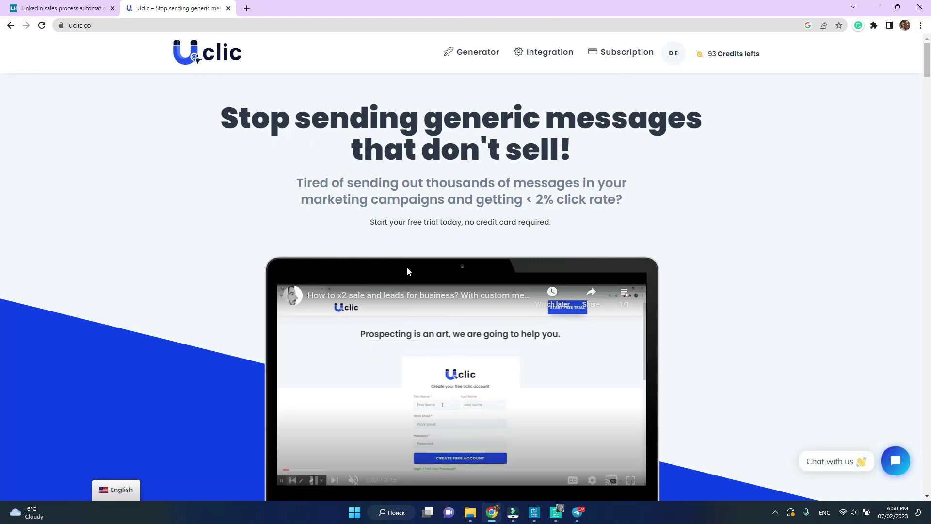
pyautogui.moveTo(677, 56)
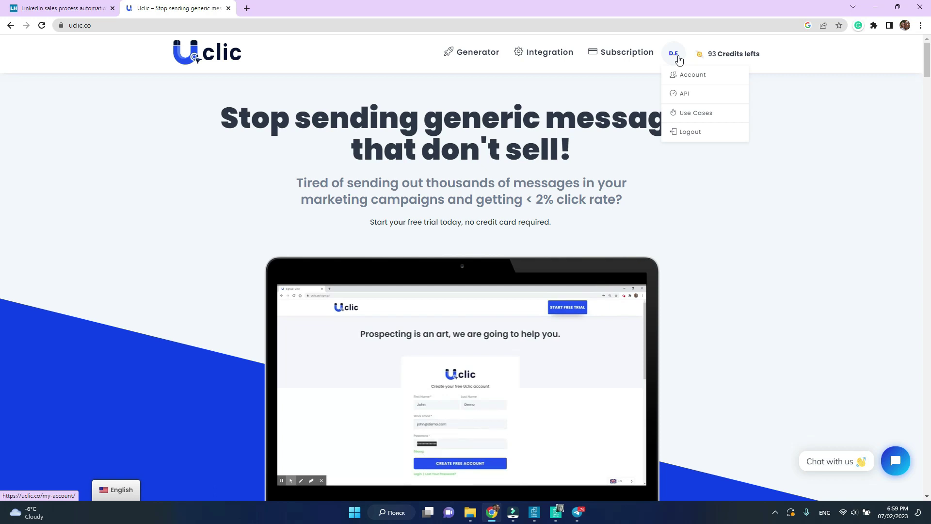
pyautogui.click(494, 58)
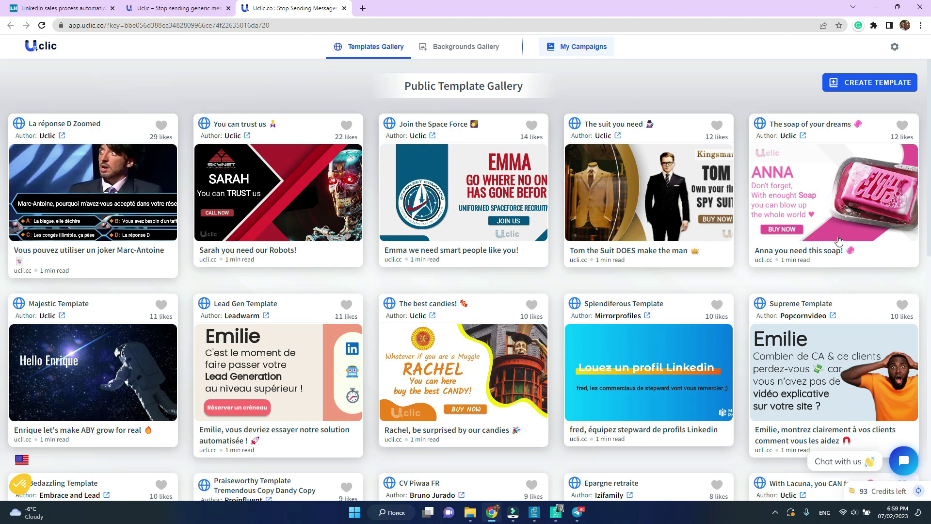
# Create a Uclic campaign named 'Overcome weekly limit' and open it.
pyautogui.click(562, 52)
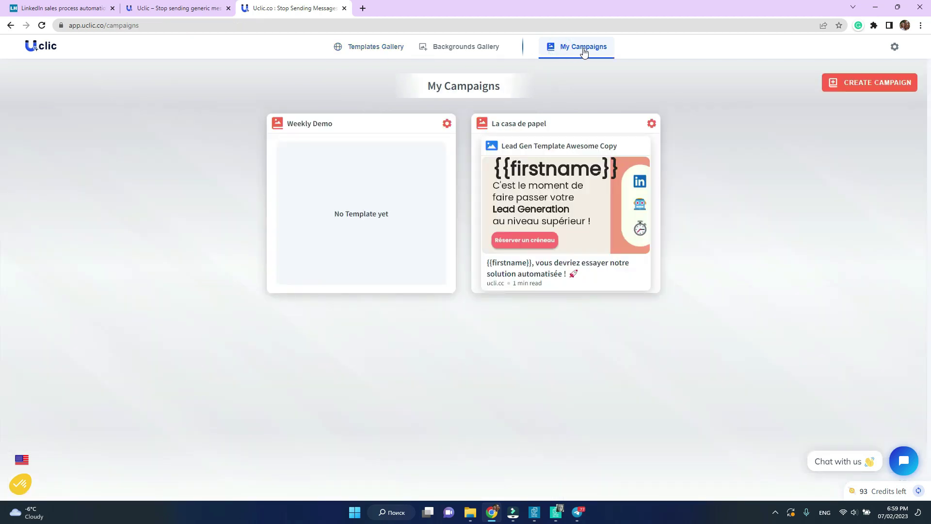
pyautogui.click(829, 80)
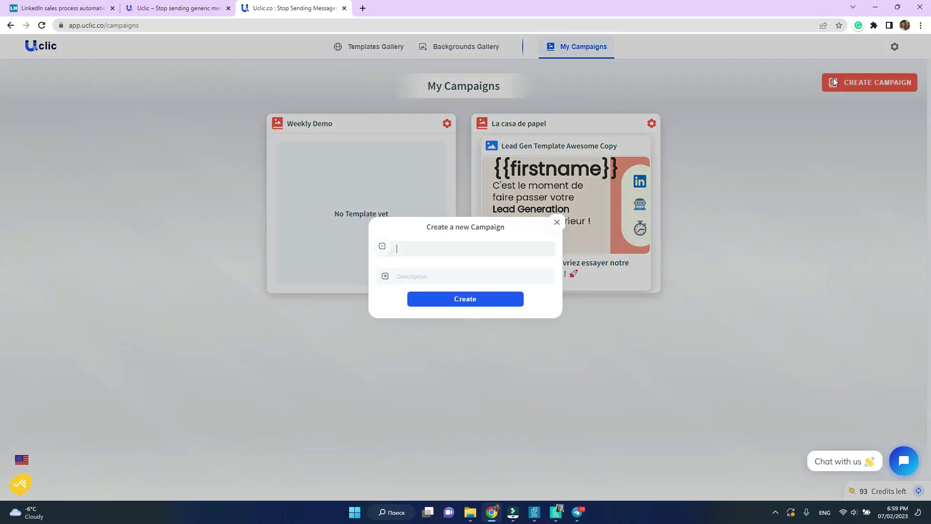
pyautogui.write('Overcom we')
pyautogui.press('BackSpace')
pyautogui.press('BackSpace')
pyautogui.press('BackSpace')
pyautogui.write('e weekly ilimit')
pyautogui.click(507, 299)
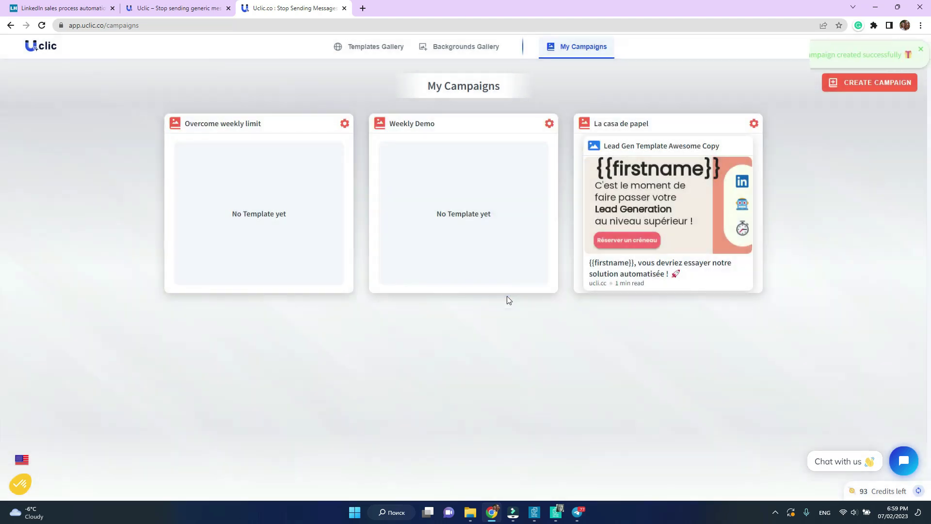
pyautogui.click(205, 200)
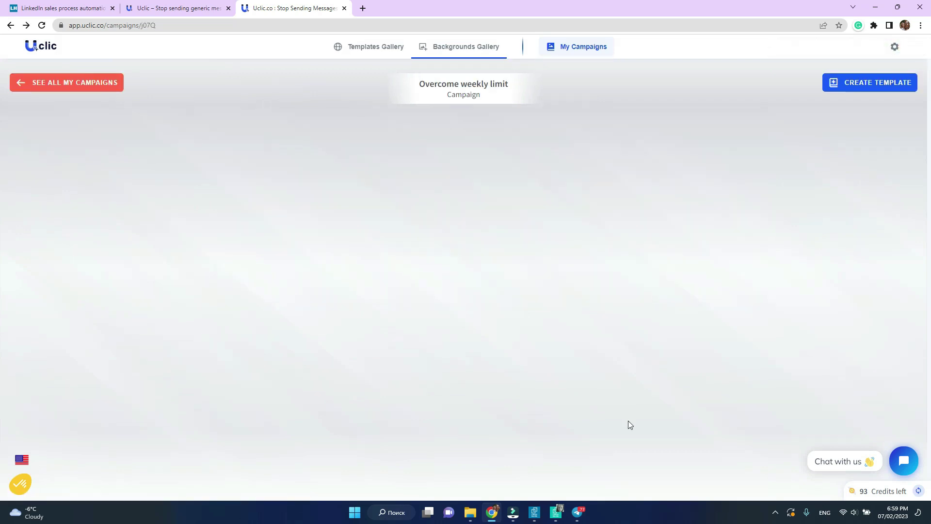
pyautogui.click(871, 86)
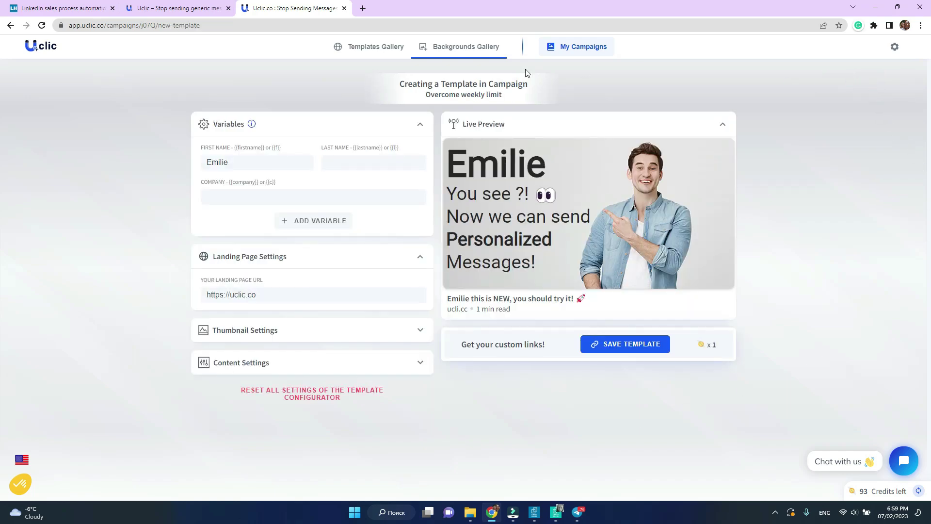
# Use the smiling man-holding-a-phone photo as the template background and show Content Settings.
pyautogui.click(452, 56)
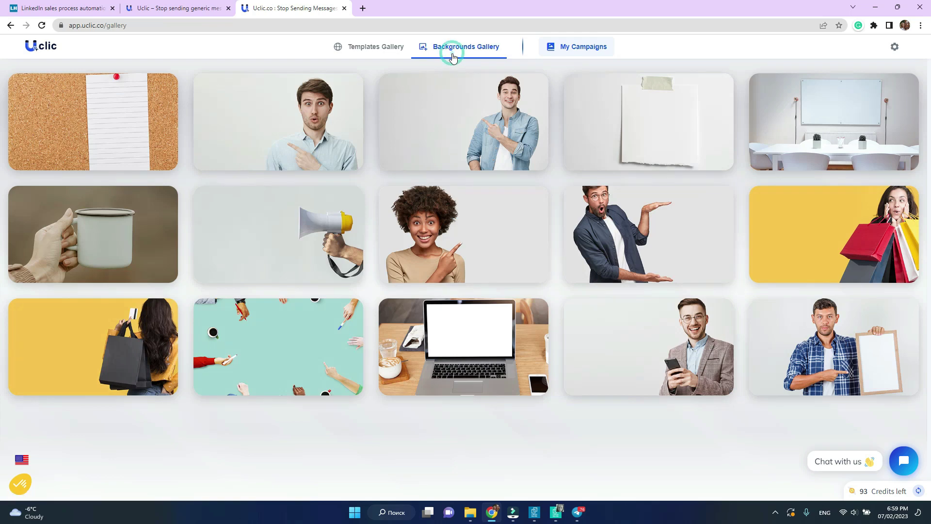
pyautogui.click(688, 348)
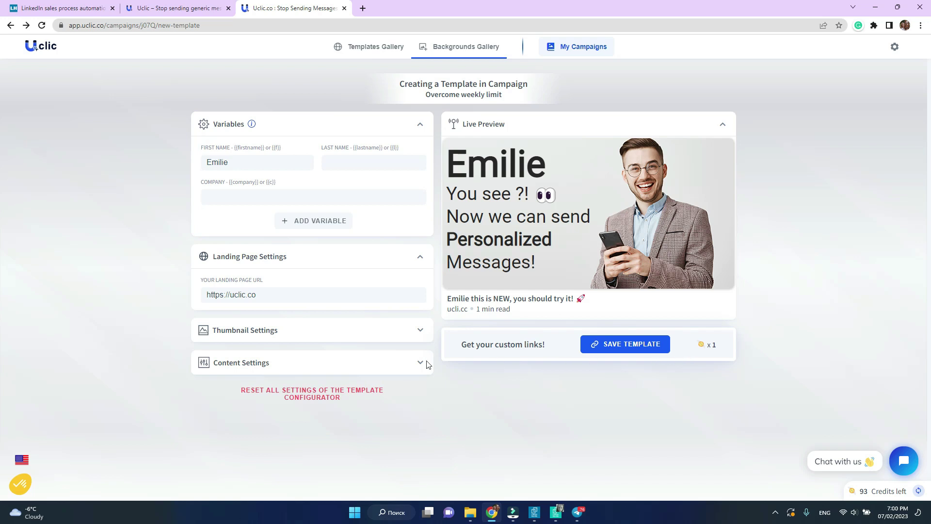
pyautogui.click(406, 366)
pyautogui.scroll(-6, 407, 422)
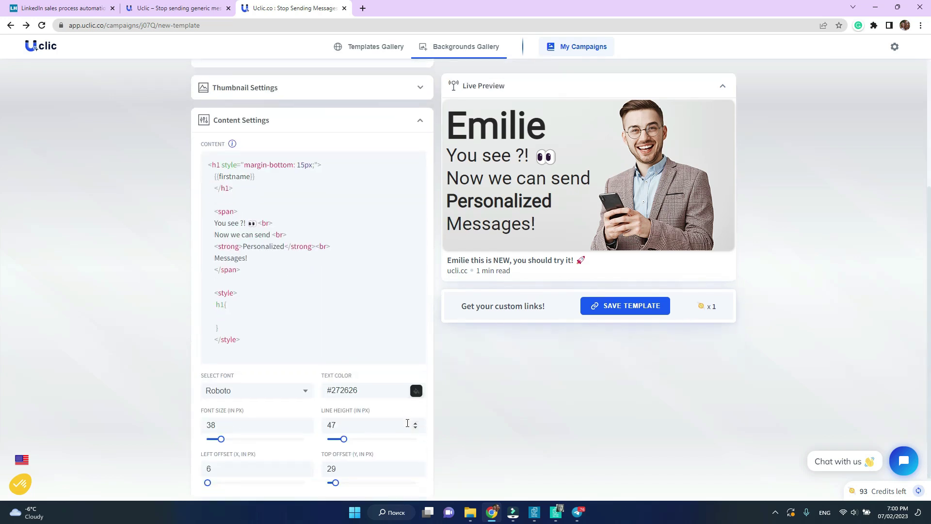
# Reduce the image text's line height to 45 and adjust its font size.
pyautogui.moveTo(344, 406); pyautogui.dragTo(343, 408)
pyautogui.moveTo(222, 404); pyautogui.dragTo(223, 413)
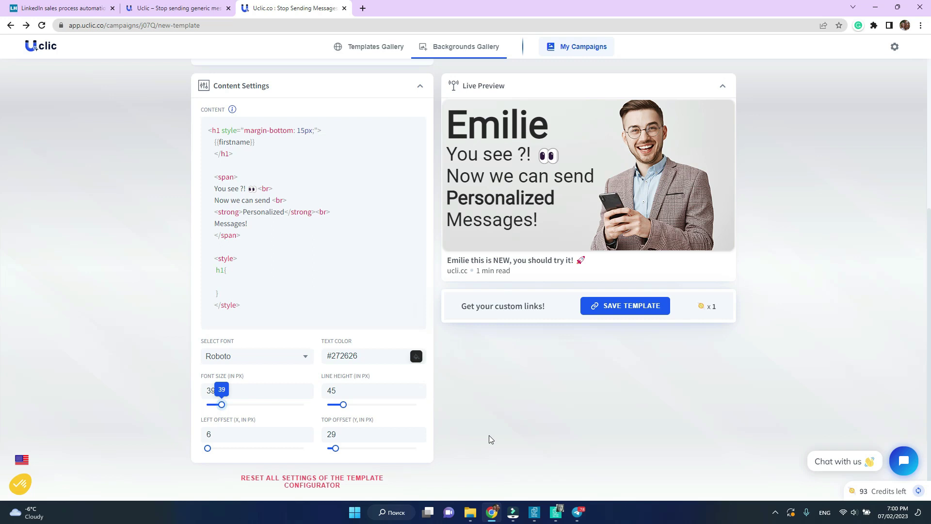
pyautogui.scroll(1, 489, 435)
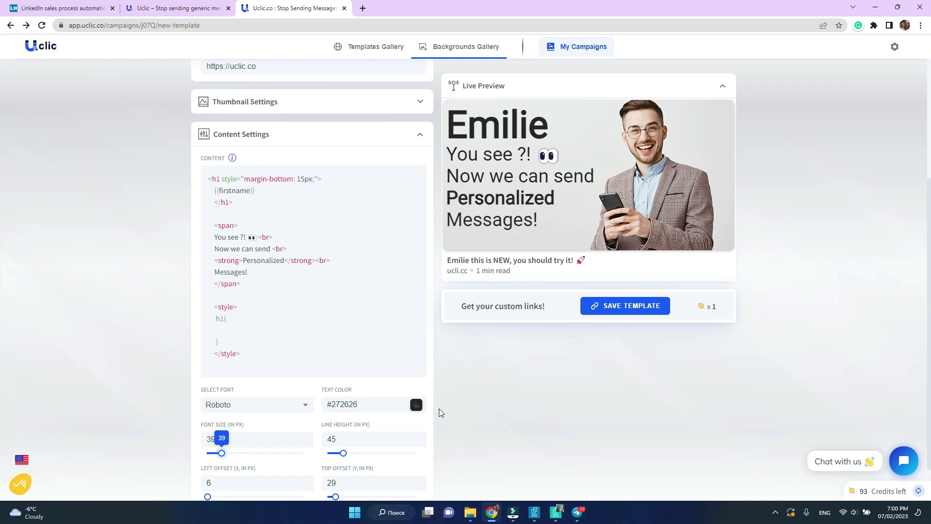
# Replace the 'You see ?!' line with 'Unlock' followed by a lock emoji.
pyautogui.click(244, 237)
pyautogui.moveTo(236, 238); pyautogui.dragTo(215, 238)
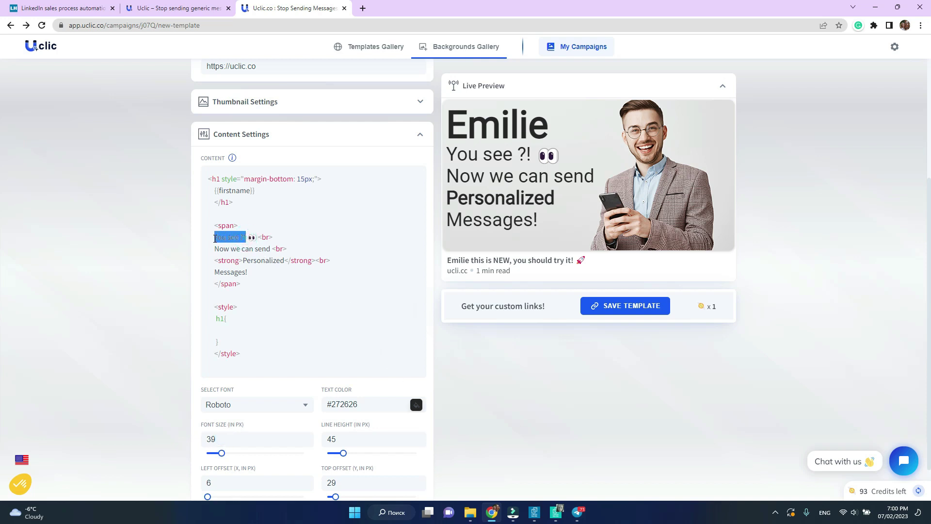
pyautogui.write('Unl')
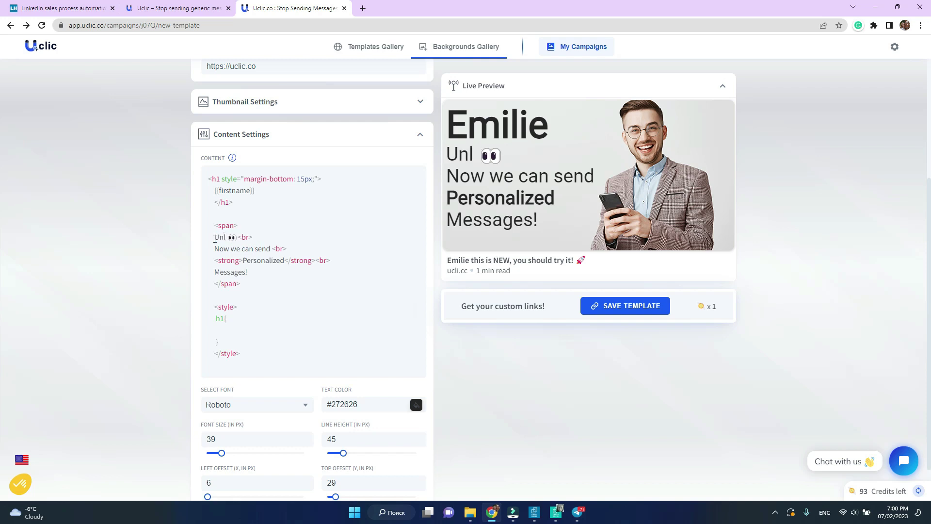
pyautogui.write('ock')
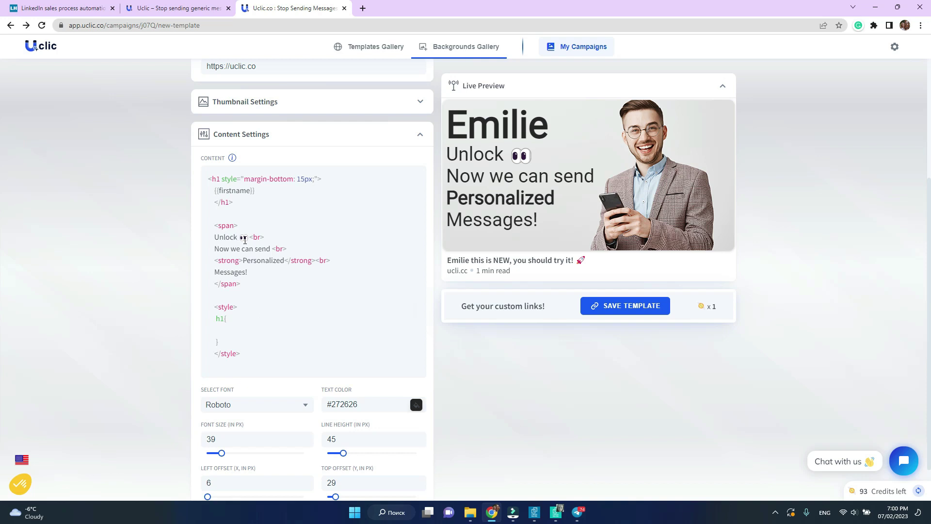
pyautogui.moveTo(245, 240); pyautogui.dragTo(240, 239)
pyautogui.press('BackSpace')
pyautogui.write('🔒')
# Change the remaining lines to 'Auto-invitations', 'despite', '100-per-week limit' and set font size 36.
pyautogui.moveTo(270, 248); pyautogui.dragTo(216, 252)
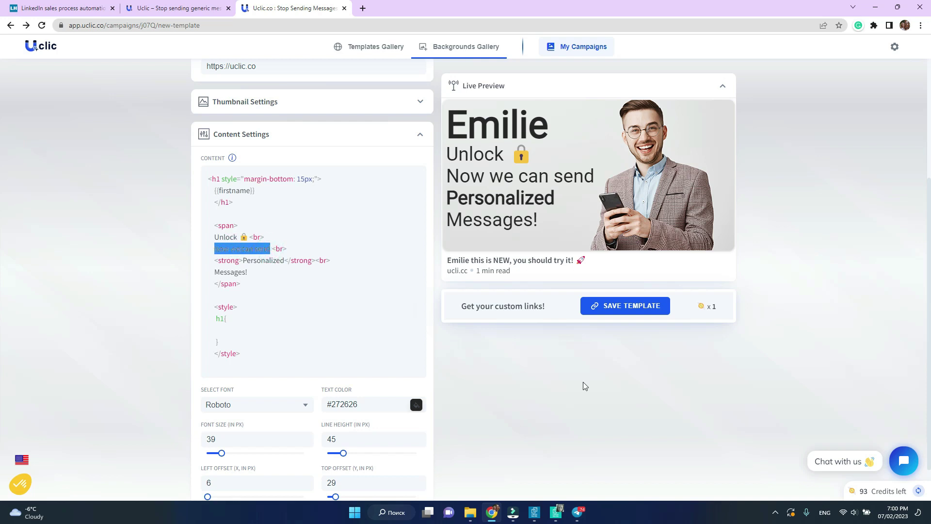
pyautogui.write('Auto-')
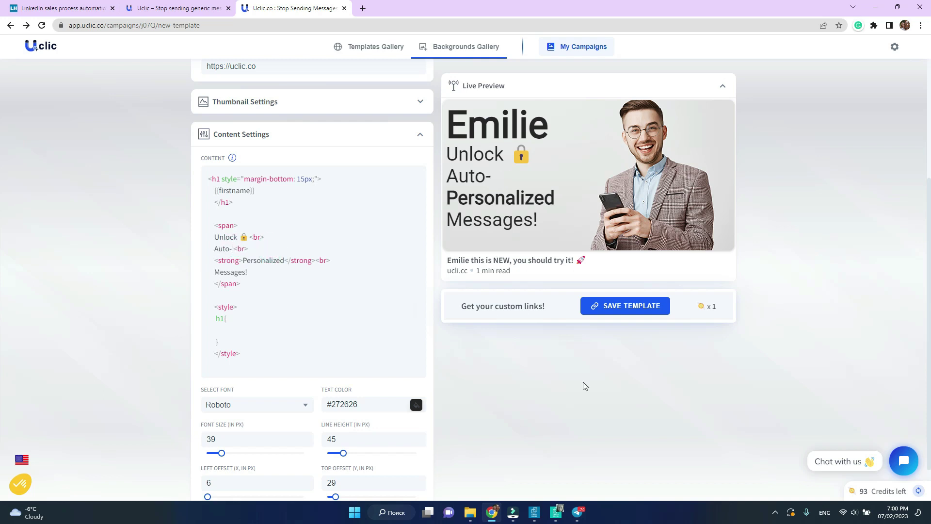
pyautogui.write('invitations')
pyautogui.moveTo(285, 261); pyautogui.dragTo(261, 262)
pyautogui.write('despite')
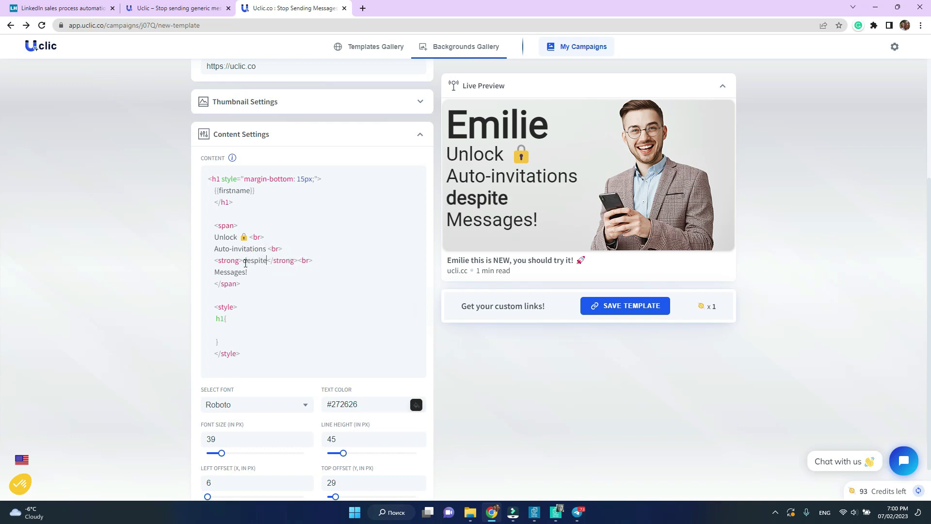
pyautogui.moveTo(248, 272); pyautogui.dragTo(203, 274)
pyautogui.write('100-p')
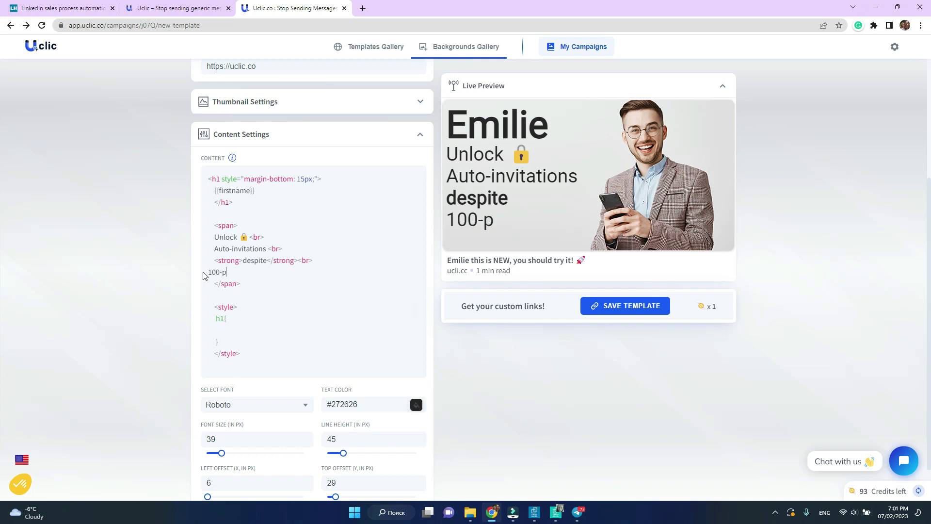
pyautogui.write('er-week limit')
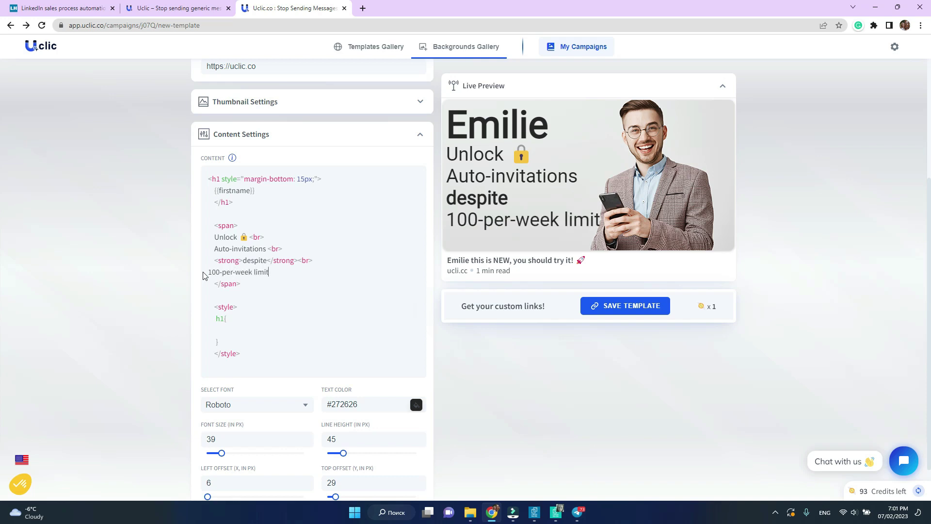
pyautogui.scroll(-1, 335, 281)
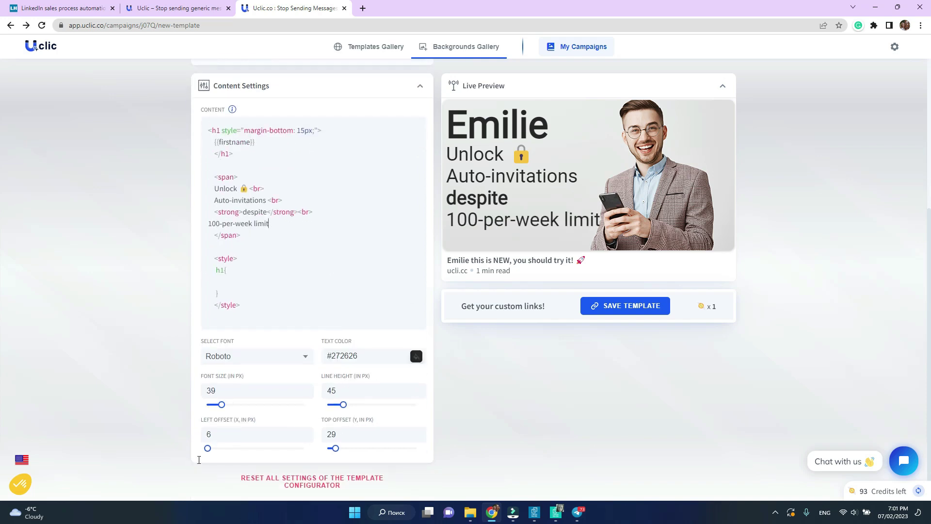
pyautogui.moveTo(225, 407); pyautogui.dragTo(229, 412)
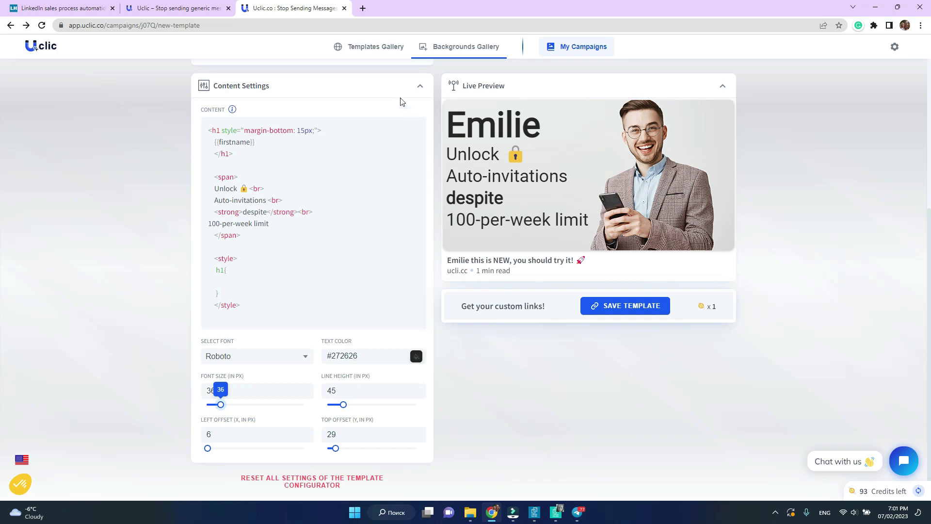
# Set the first name sample value to {{firstname}}.
pyautogui.click(418, 86)
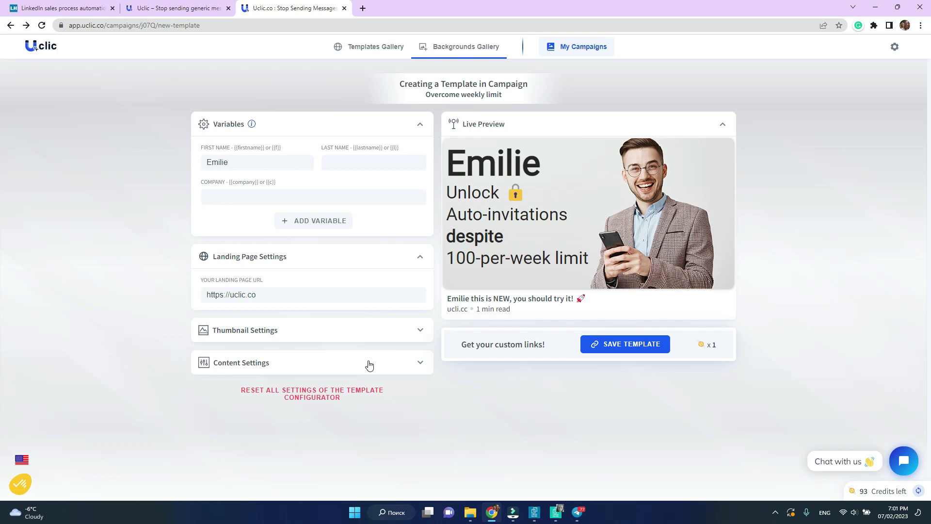
pyautogui.click(225, 164)
pyautogui.doubleClick(225, 164)
pyautogui.write('{{')
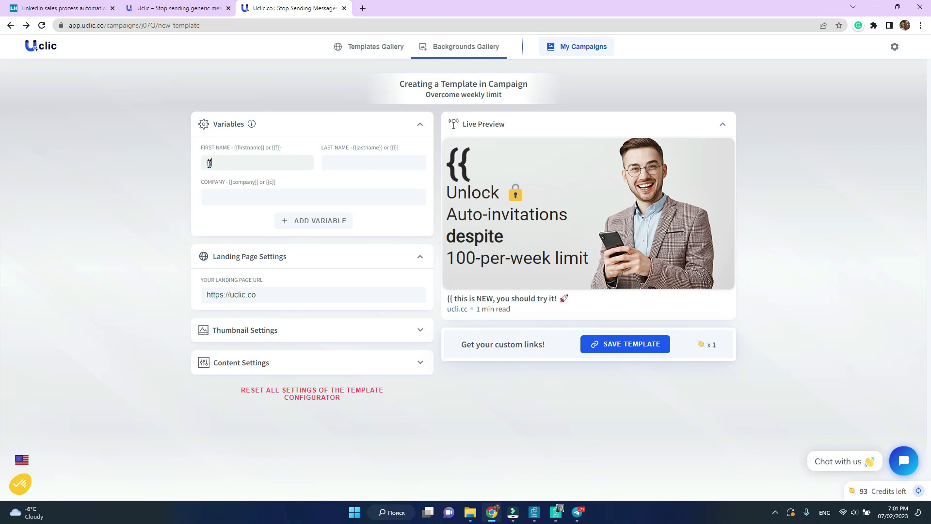
pyautogui.write('fi')
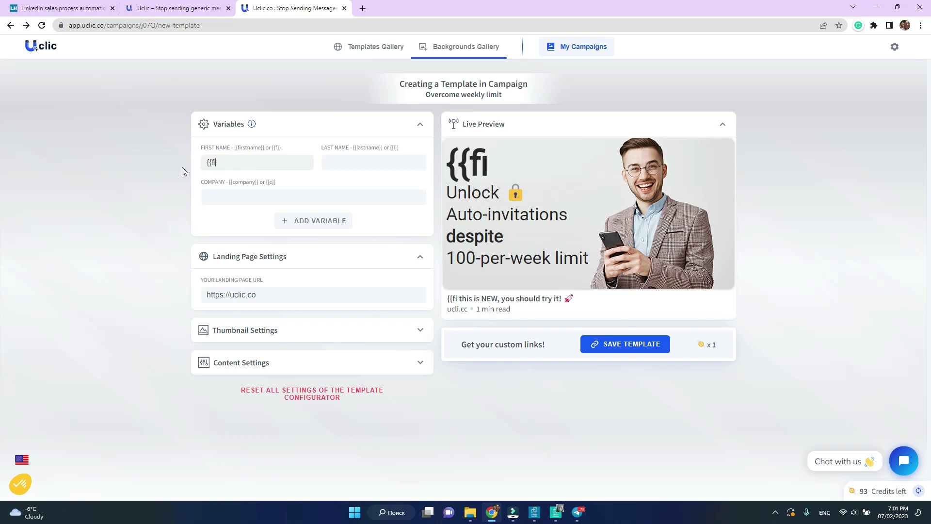
pyautogui.write('rstname}}')
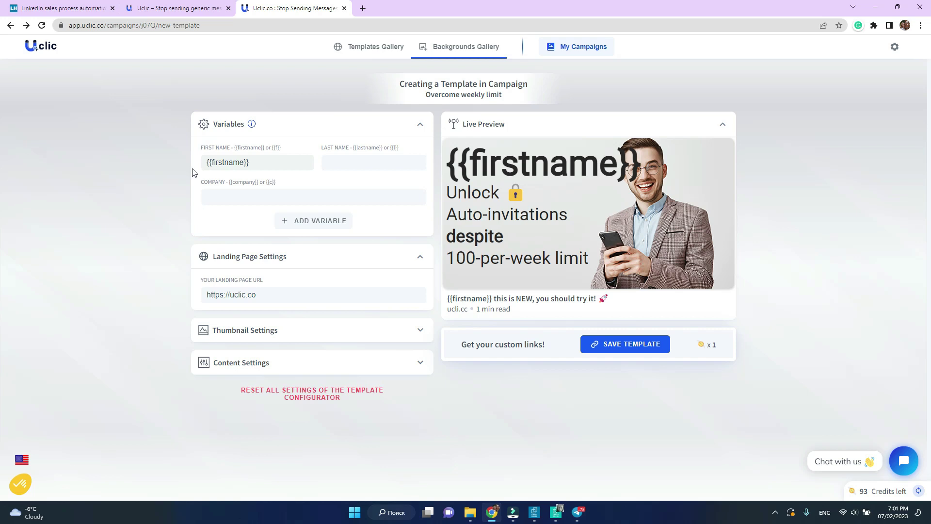
# Remove the extra custom variable row and shrink the headline font to 30 px.
pyautogui.click(307, 223)
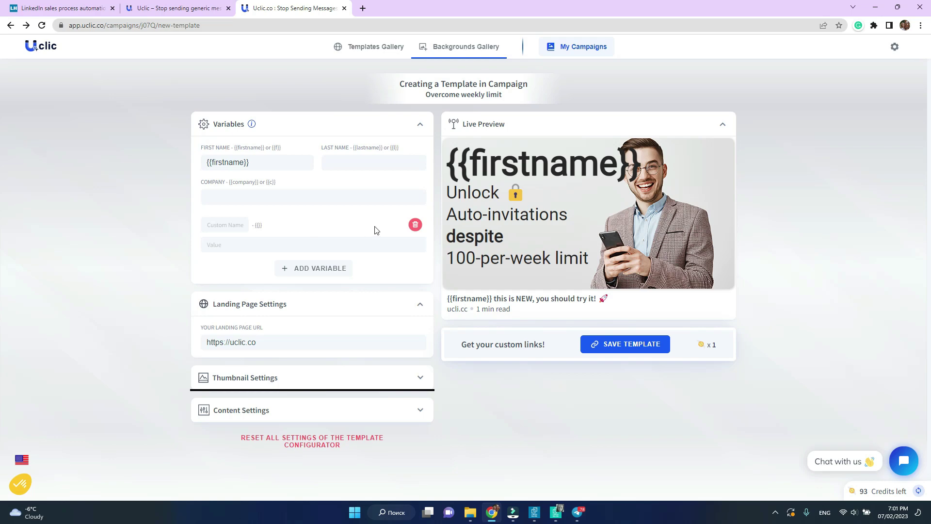
pyautogui.click(415, 225)
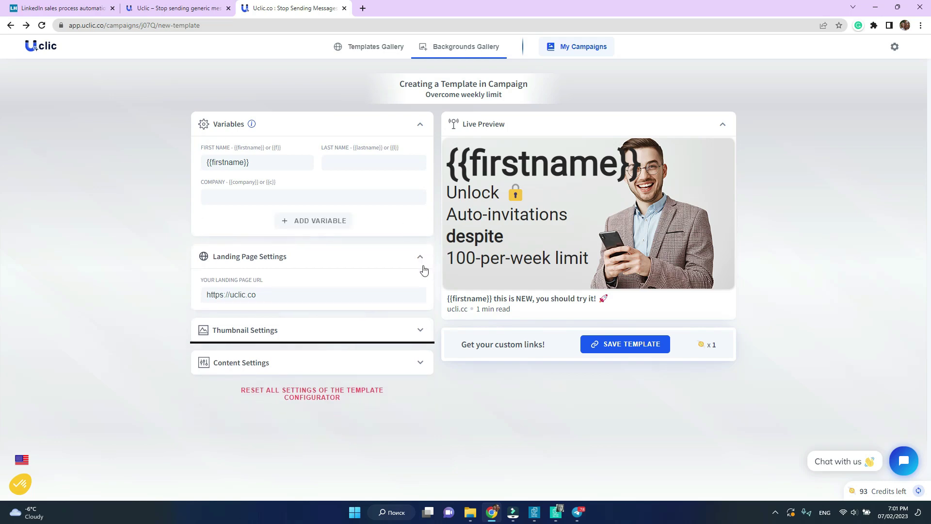
pyautogui.click(416, 362)
pyautogui.scroll(-4, 390, 396)
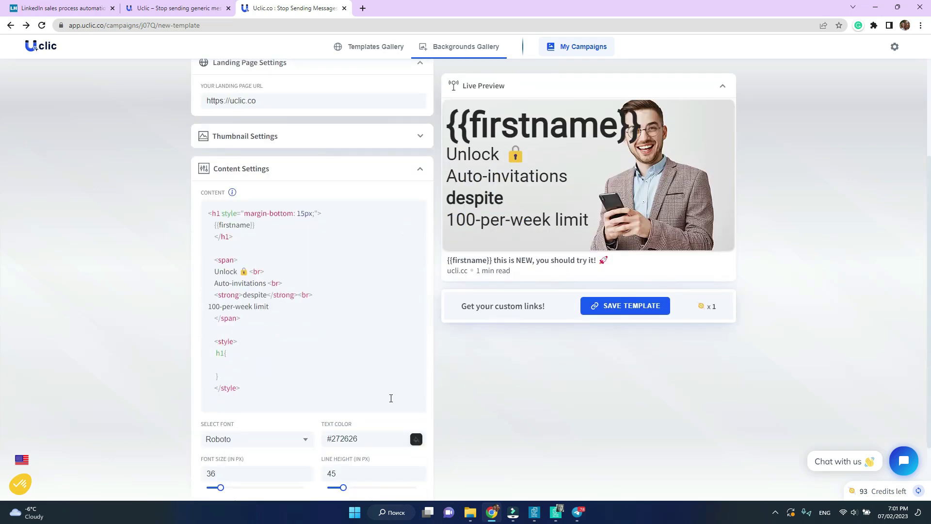
pyautogui.scroll(-2, 391, 395)
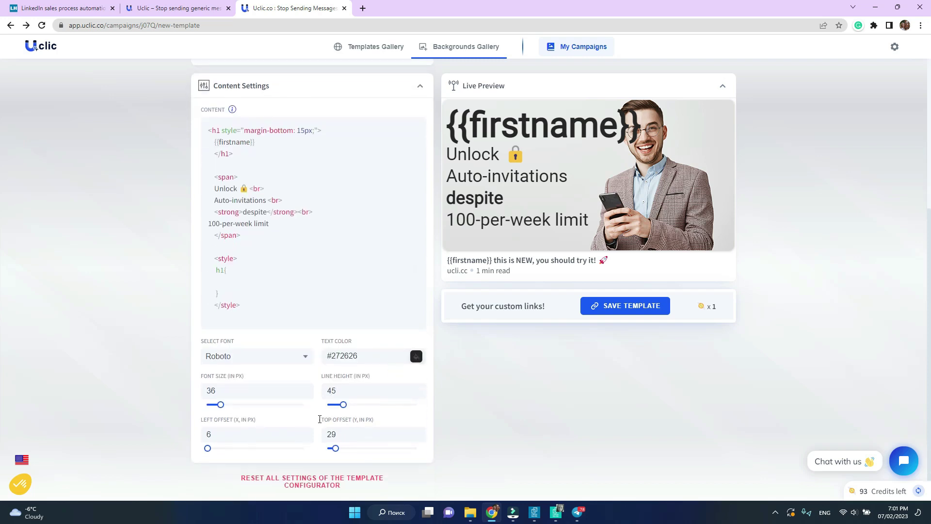
pyautogui.moveTo(219, 405); pyautogui.dragTo(219, 410)
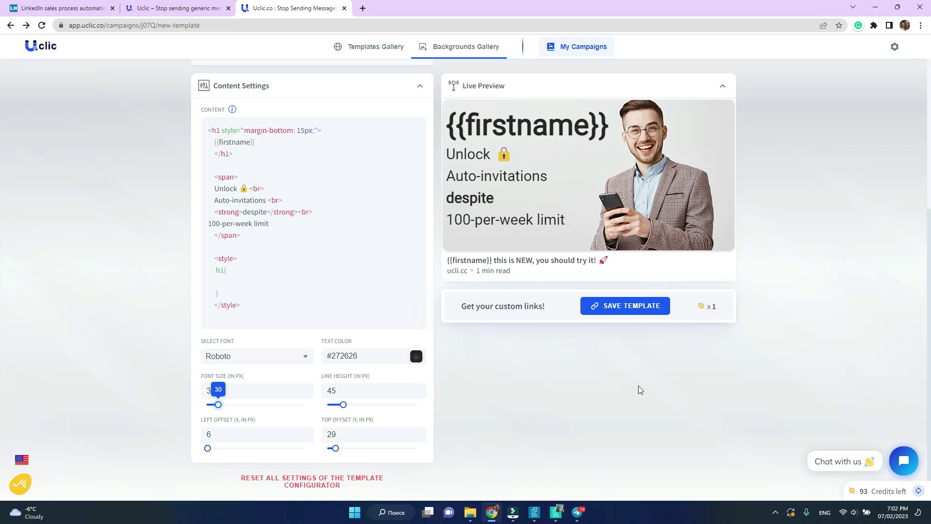
# Save the template as Pioneering Template and copy its Dynamic Link.
pyautogui.click(638, 305)
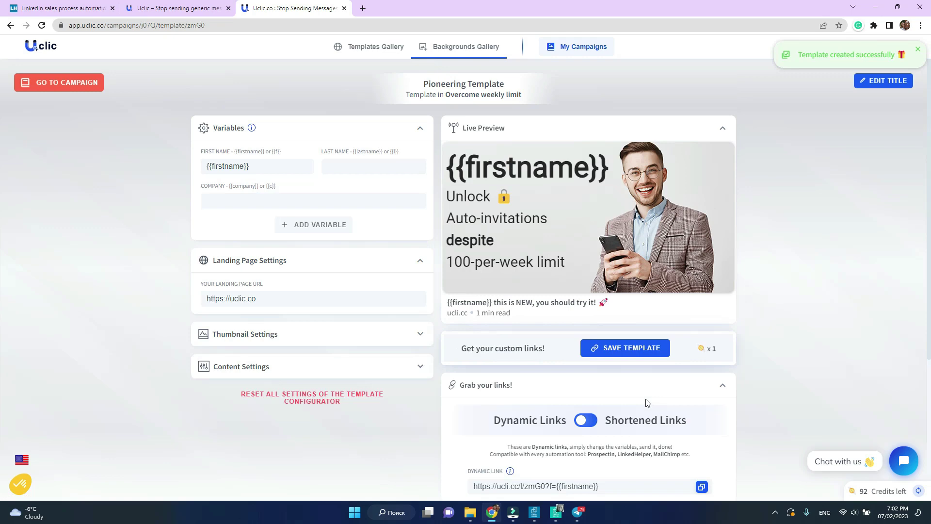
pyautogui.scroll(-4, 646, 399)
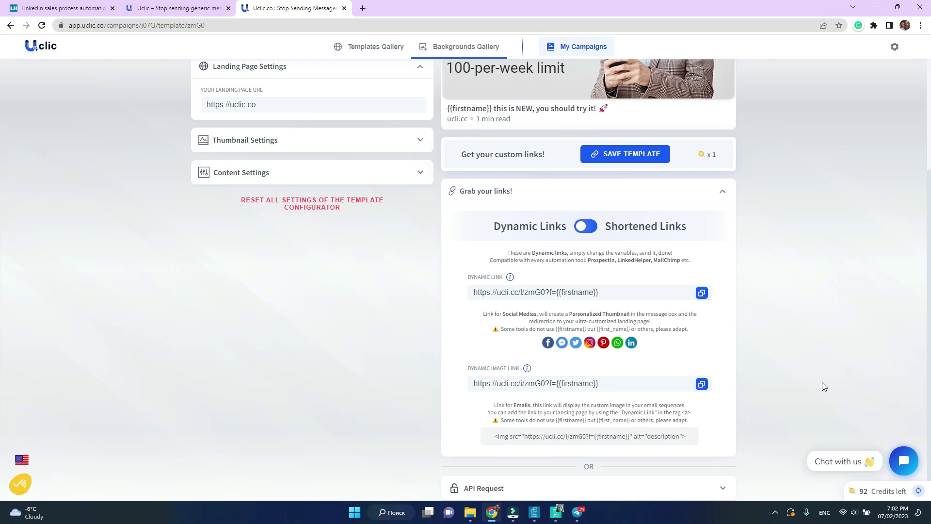
pyautogui.click(701, 293)
pyautogui.click(554, 512)
# Paste the Uclic dynamic link and preview the image with sample first name 'Deborah'.
pyautogui.click(324, 240)
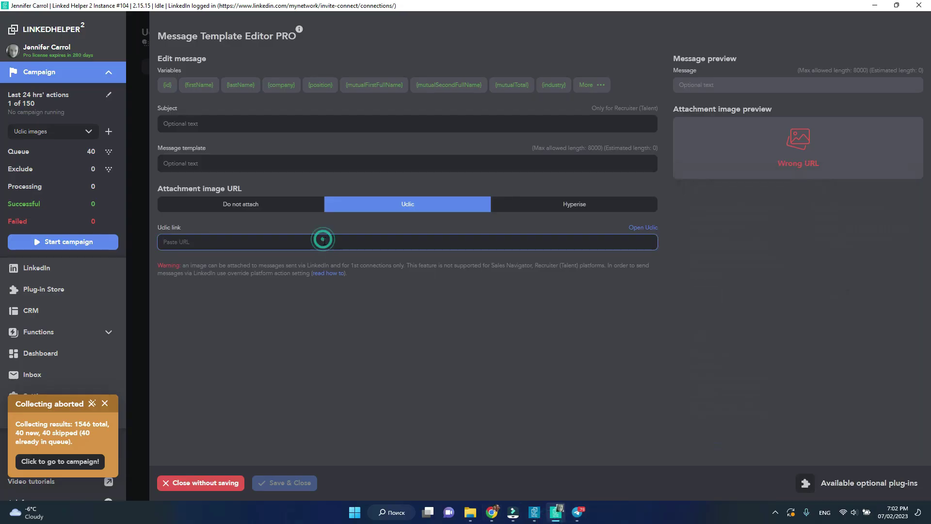
pyautogui.hotkey('ctrl', 'v')
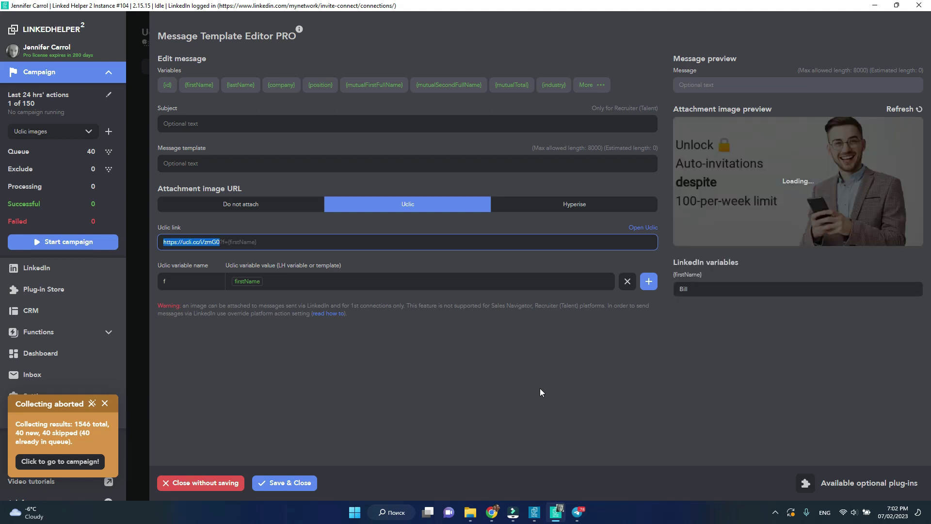
pyautogui.doubleClick(695, 289)
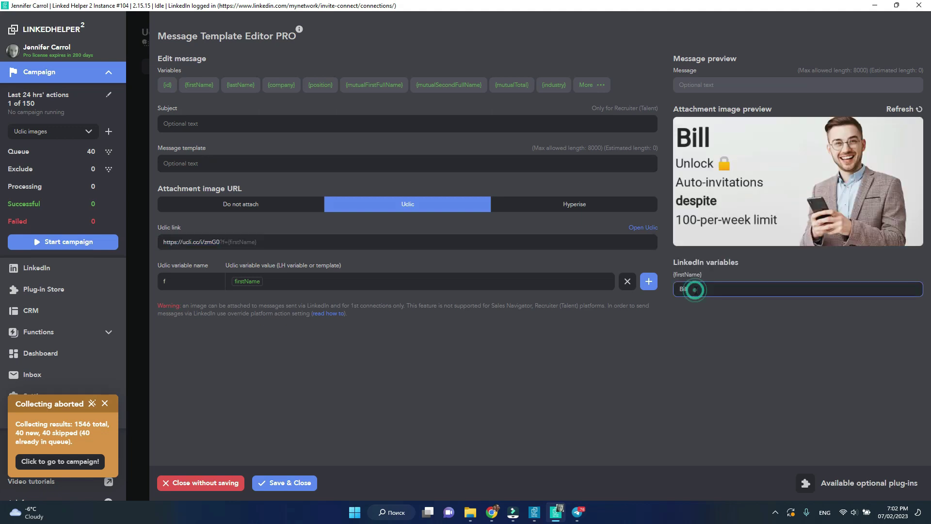
pyautogui.write('B')
pyautogui.press('BackSpace')
pyautogui.write('Deborah')
pyautogui.click(664, 367)
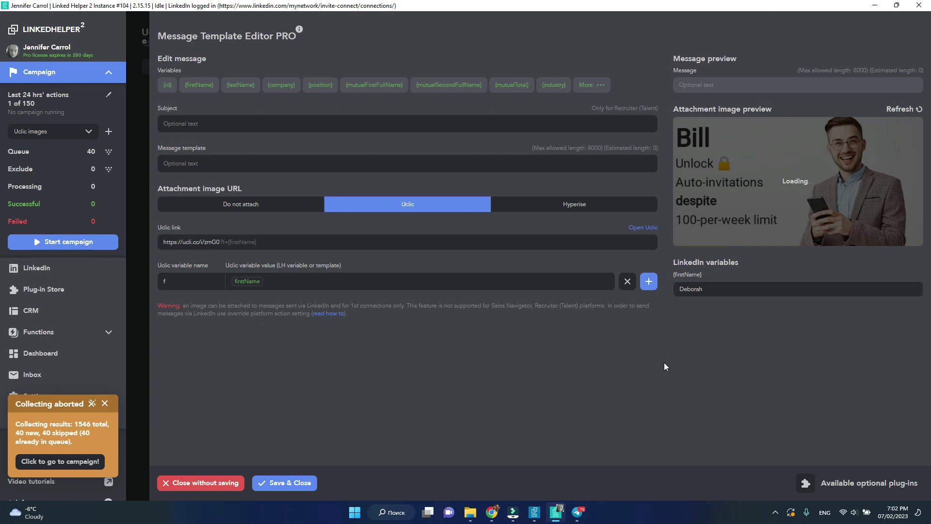
pyautogui.click(902, 109)
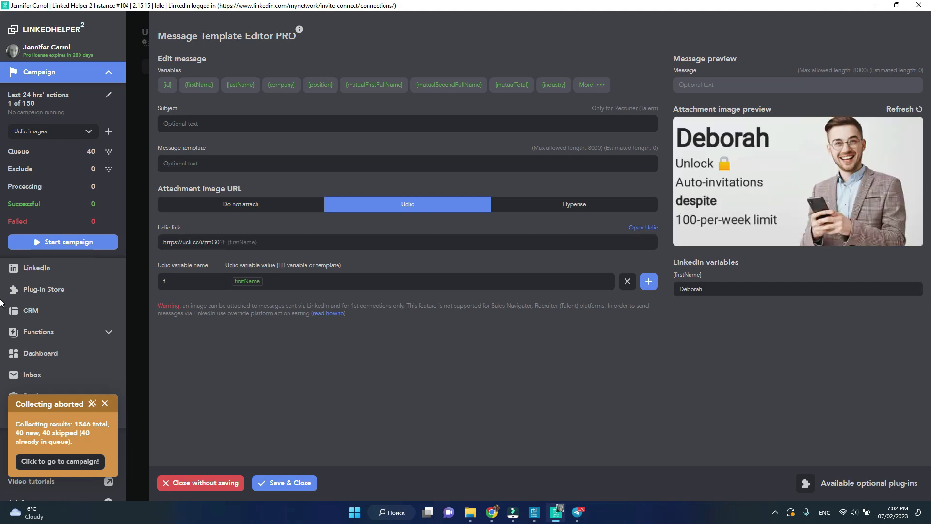
pyautogui.click(807, 89)
# Write the message body asking about LinkedIn automation and inviting them to the Friday weekly webinar.
pyautogui.click(258, 167)
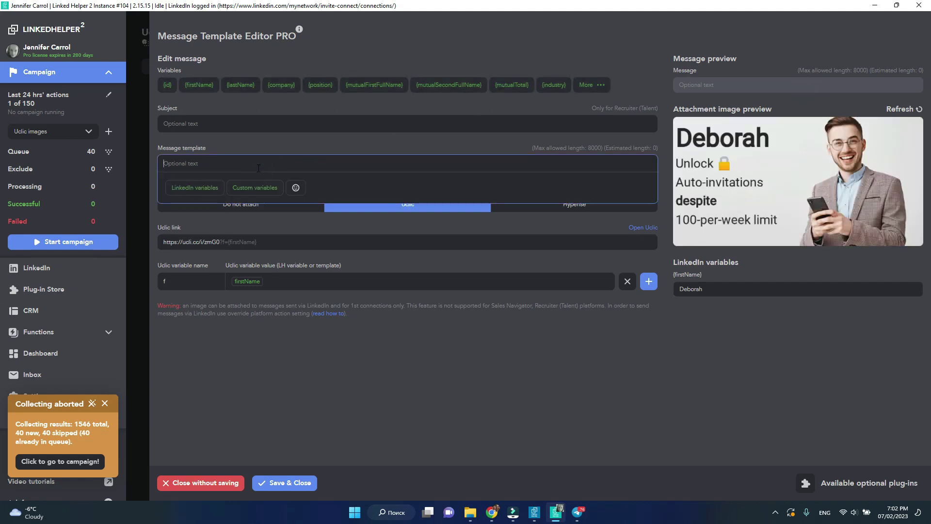
pyautogui.write('Have you ever used LinkedIn automation? I believe every salesperson h')
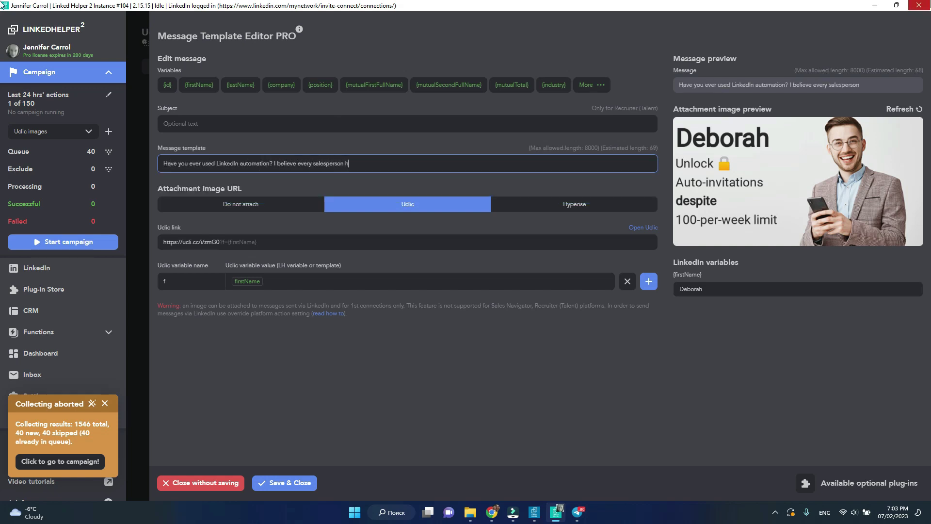
pyautogui.press('BackSpace')
pyautogui.write('uses a few to maximize sales funnel')
pyautogui.press('BackSpace')
pyautogui.press('BackSpace')
pyautogui.write('el. I invi')
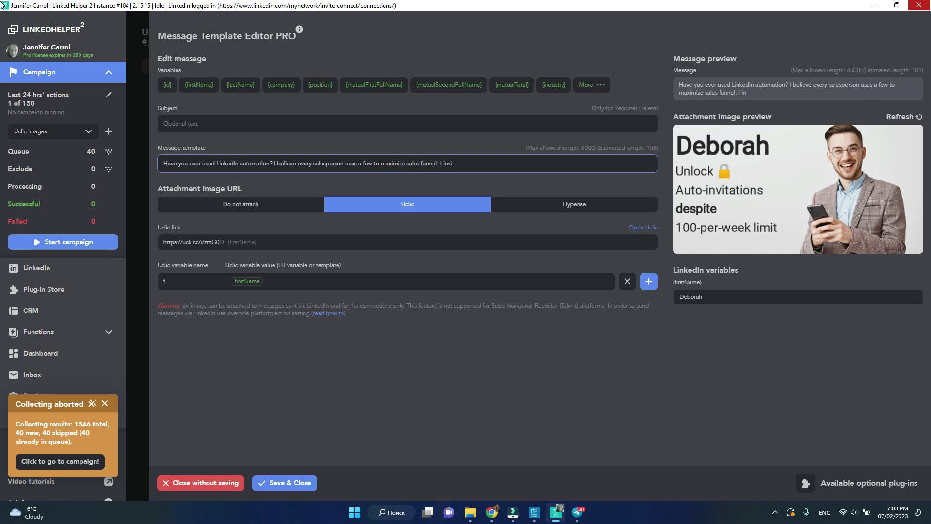
pyautogui.write('te you to my Friday weekly webinar ')
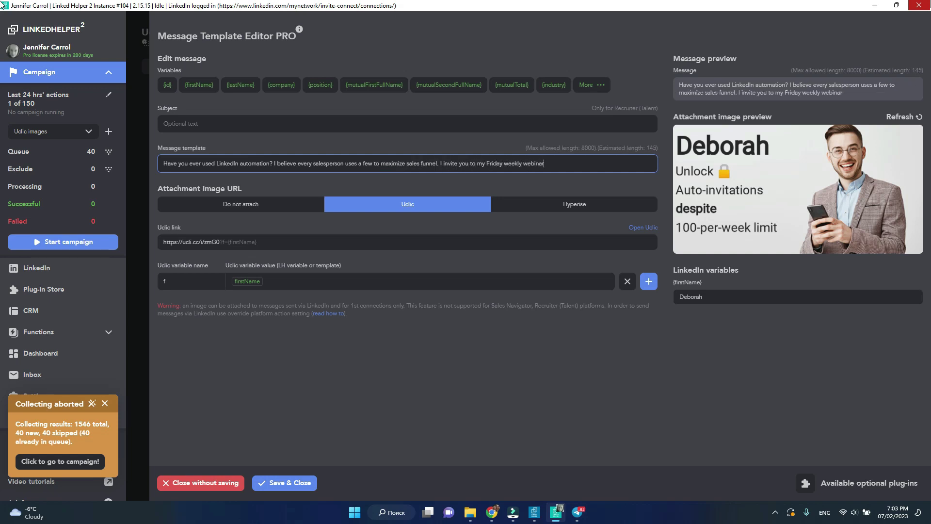
pyautogui.write('. Would you like to register?')
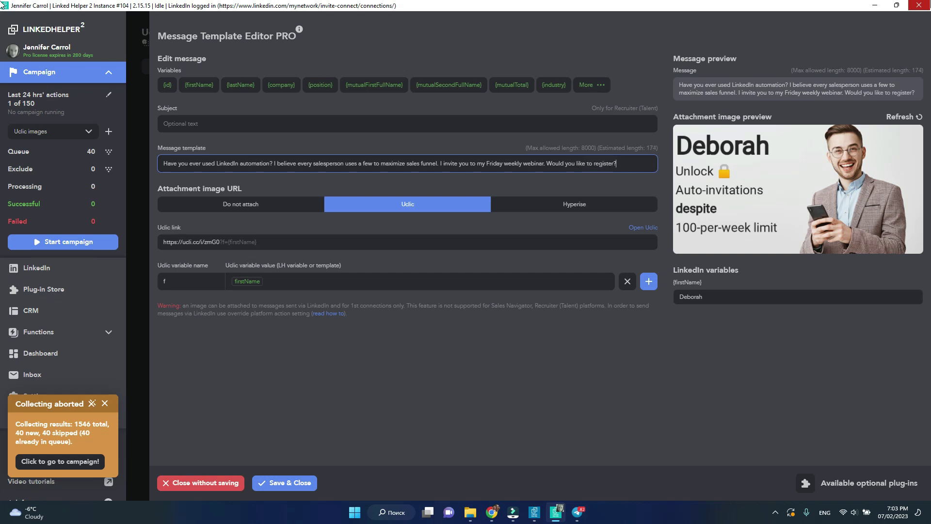
# Open the message with a '{firstName},' greeting line, lowercase 'have', and save the template.
pyautogui.press('Home')
pyautogui.click(199, 85)
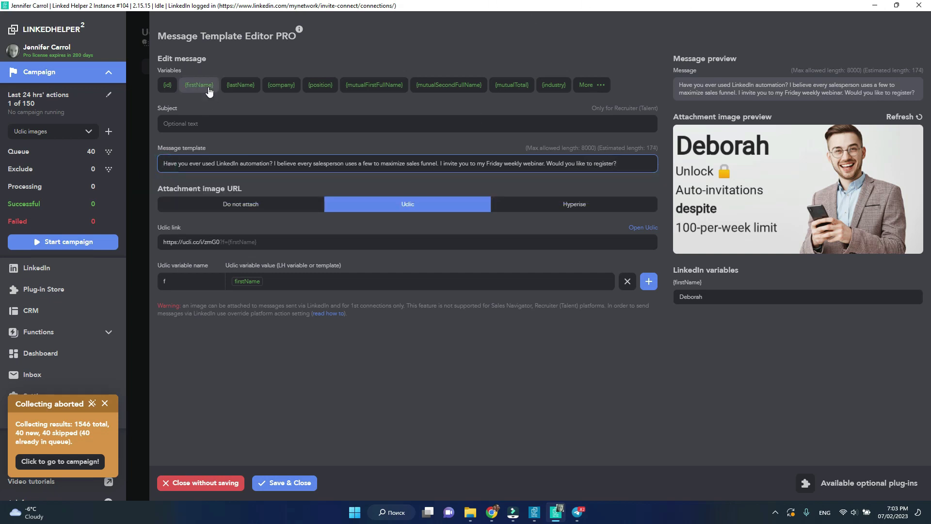
pyautogui.write(',')
pyautogui.press('Delete')
pyautogui.write('h')
pyautogui.press('Left')
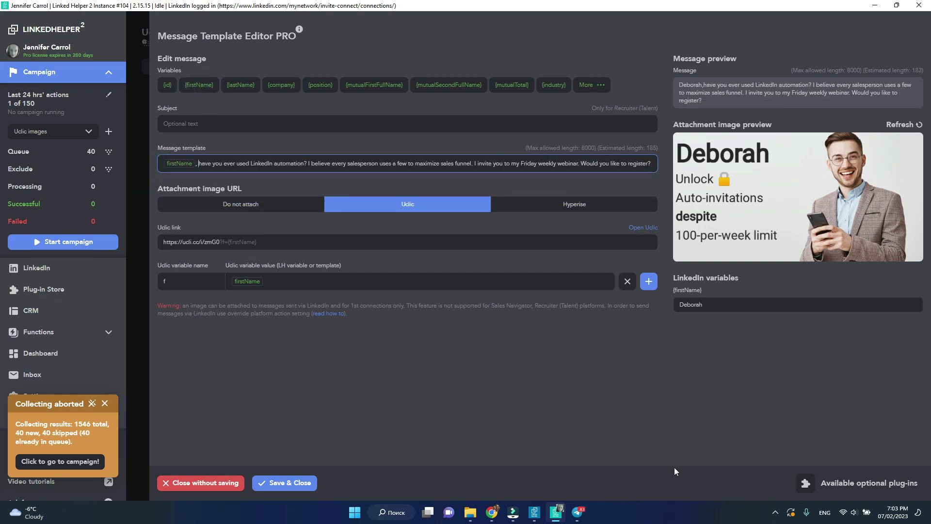
pyautogui.press('Return')
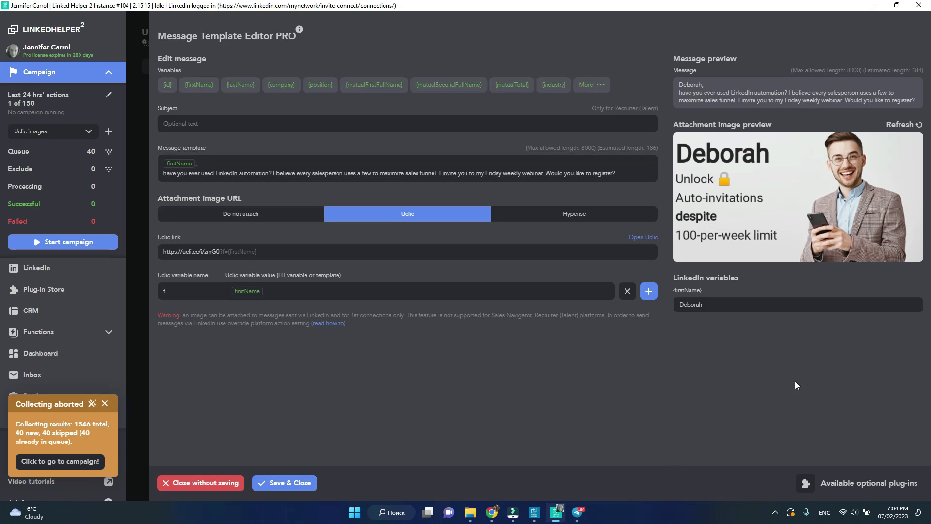
pyautogui.click(295, 483)
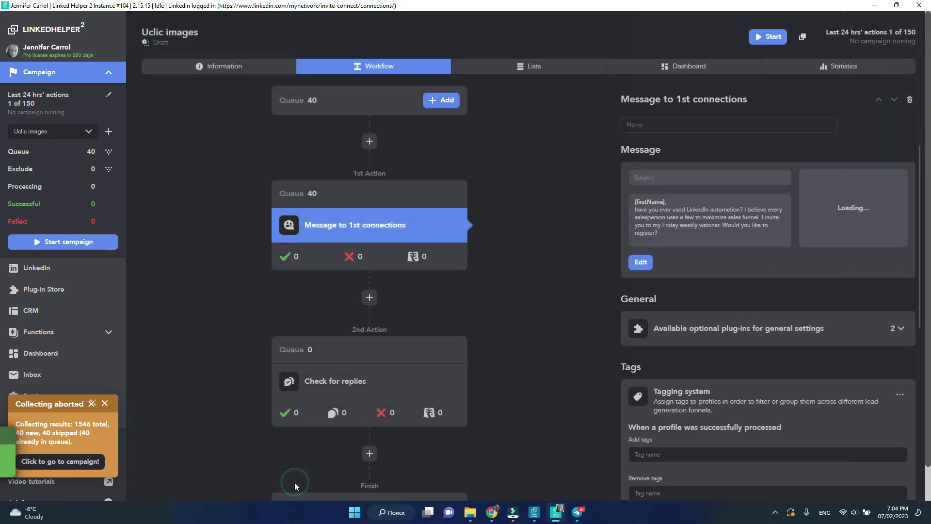